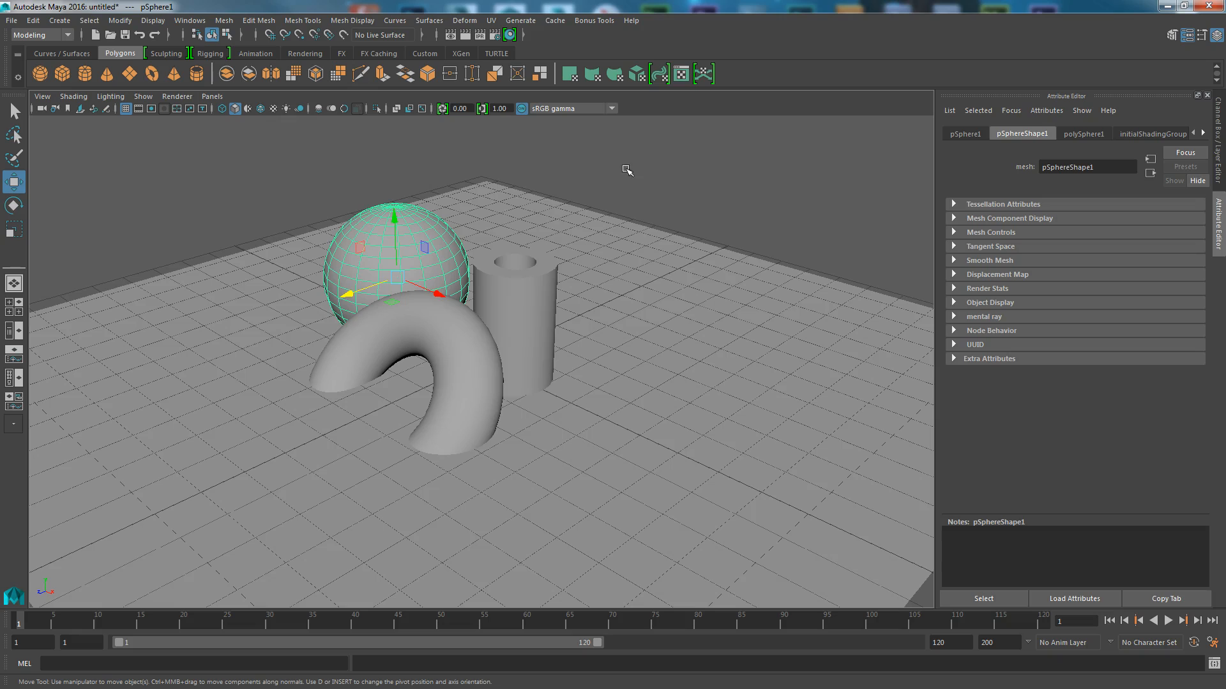
Step: Create a new render layer containing the sphere, torus, pipe and ground plane
{"action": "left_click", "coordinate": [628, 178]}
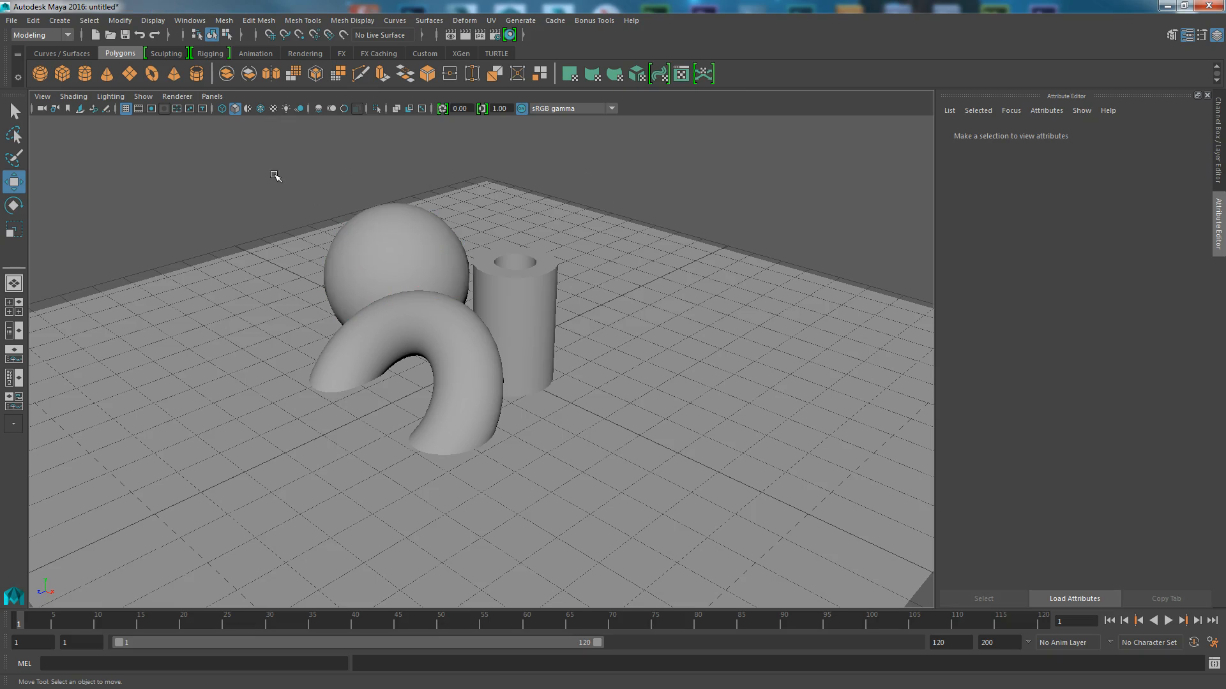
{"action": "left_click_drag", "start_coordinate": [178, 163], "coordinate": [715, 488]}
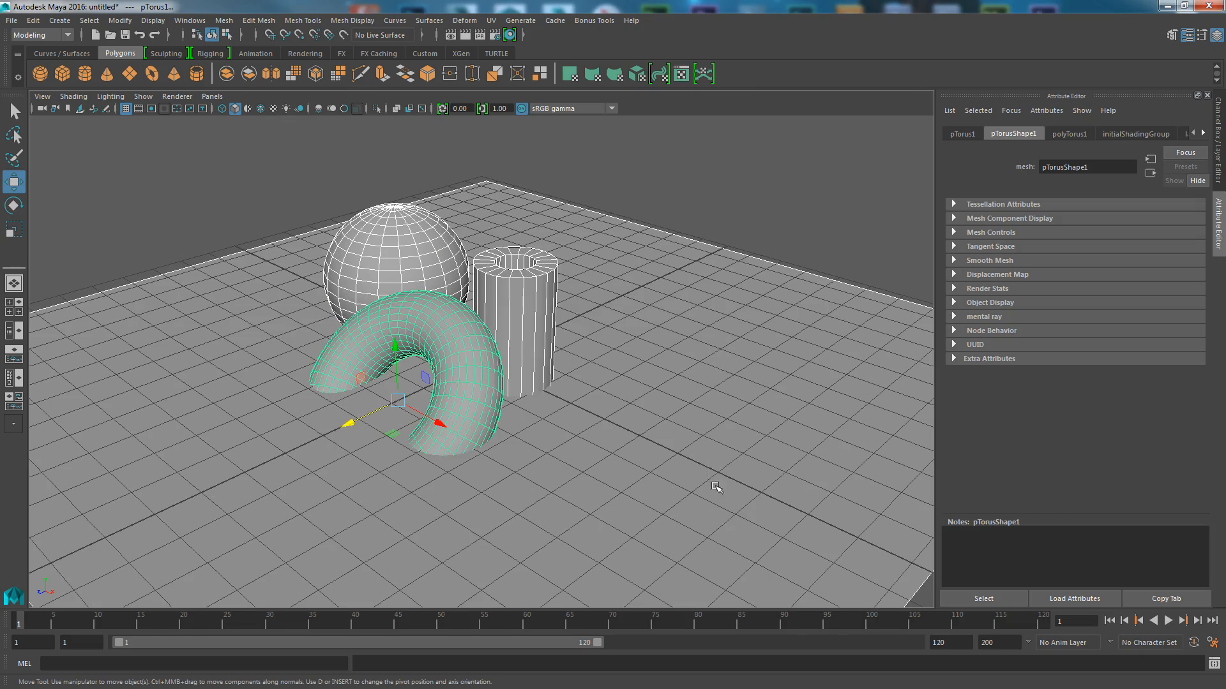
{"action": "left_click", "coordinate": [1219, 142]}
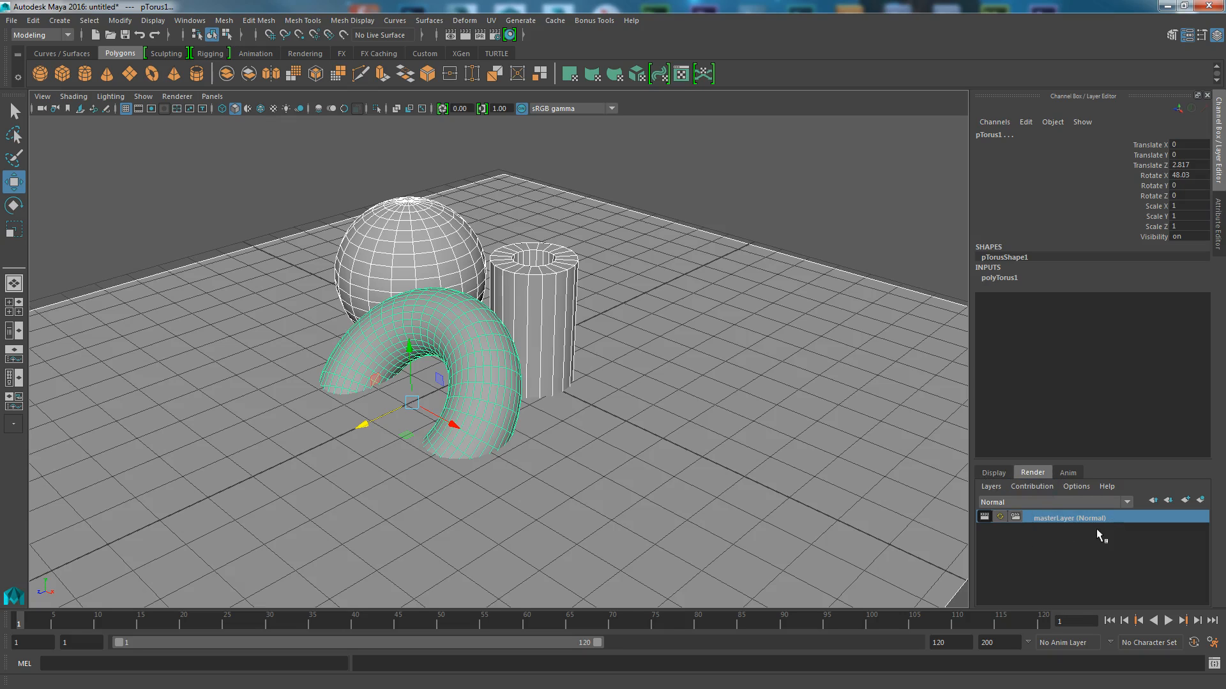
{"action": "left_click", "coordinate": [1201, 503]}
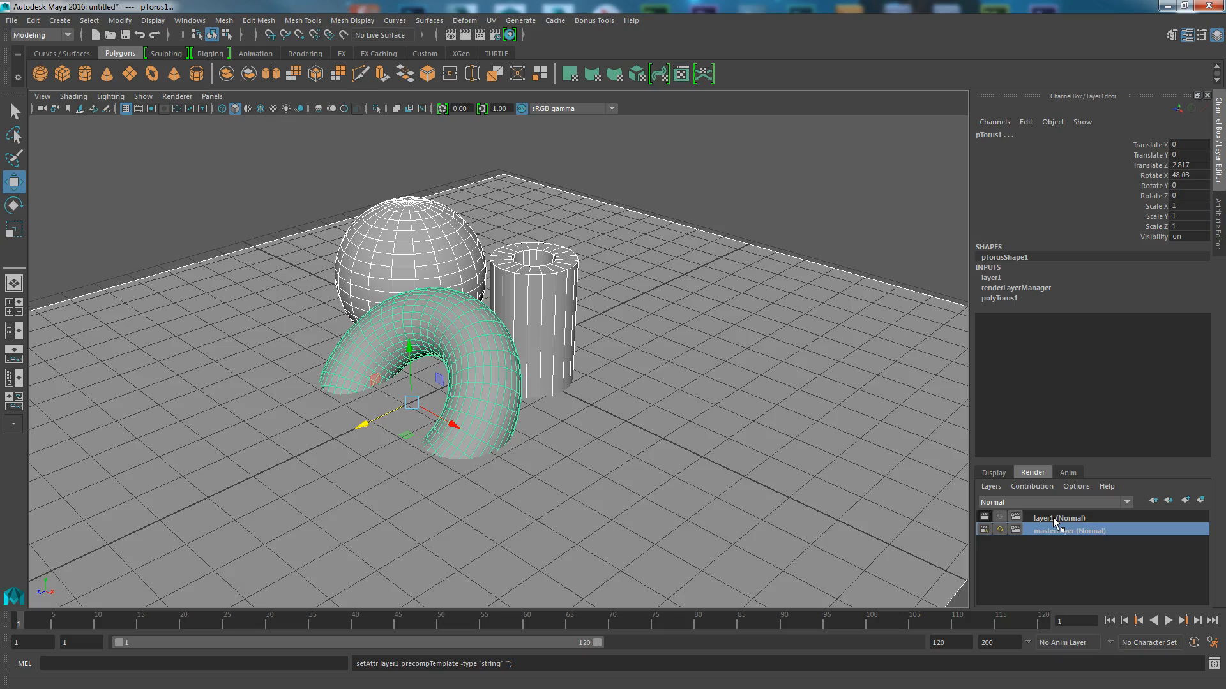
Step: Rename the new render layer to ao
{"action": "double_click", "coordinate": [1053, 518]}
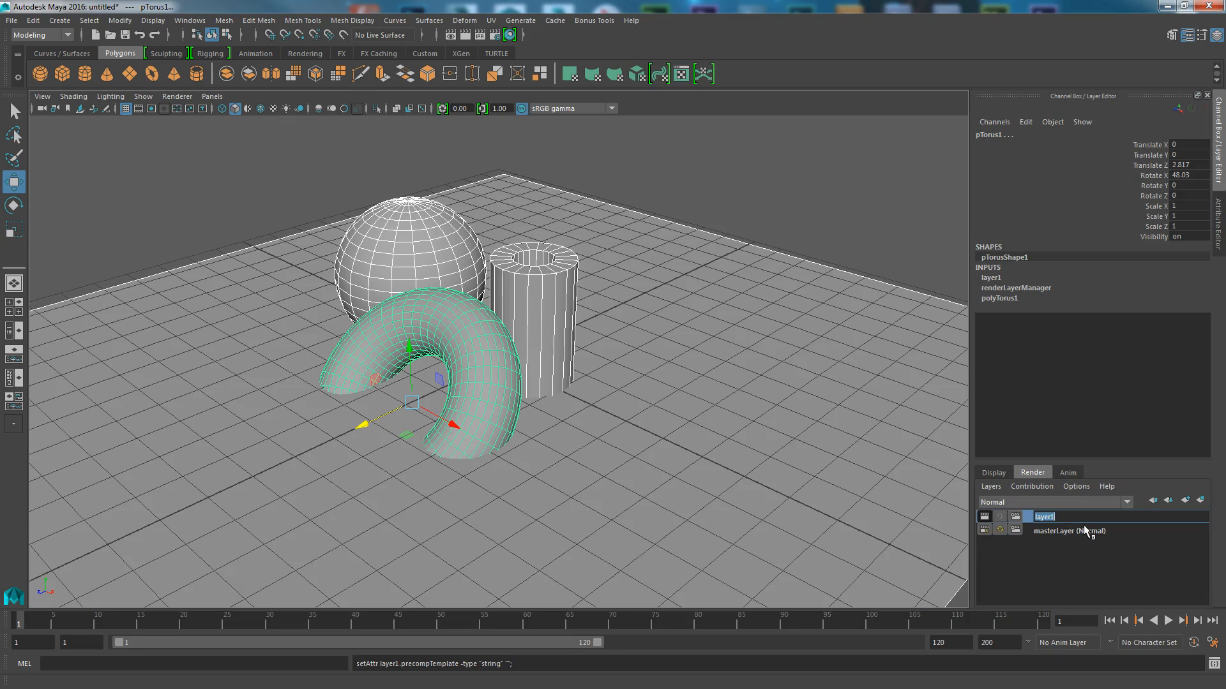
{"action": "type", "text": "ao"}
{"action": "key", "text": "Return"}
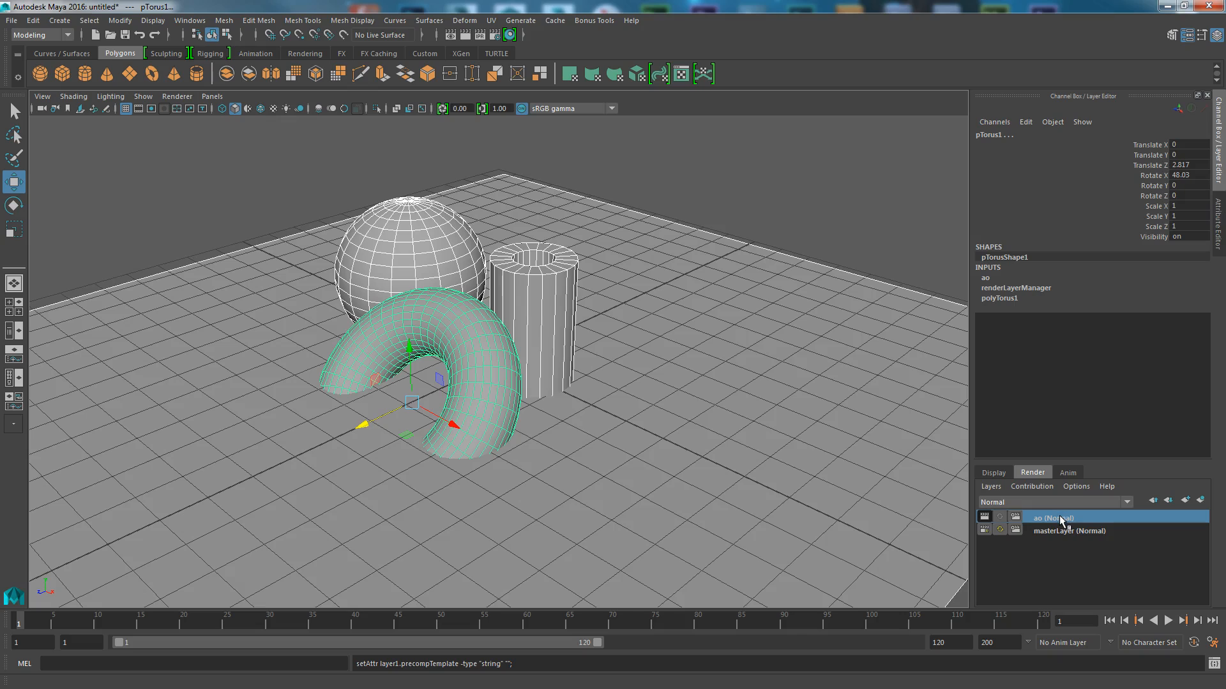
Step: Create a new Surface Shader material override for the ao render layer
{"action": "right_click", "coordinate": [1056, 516]}
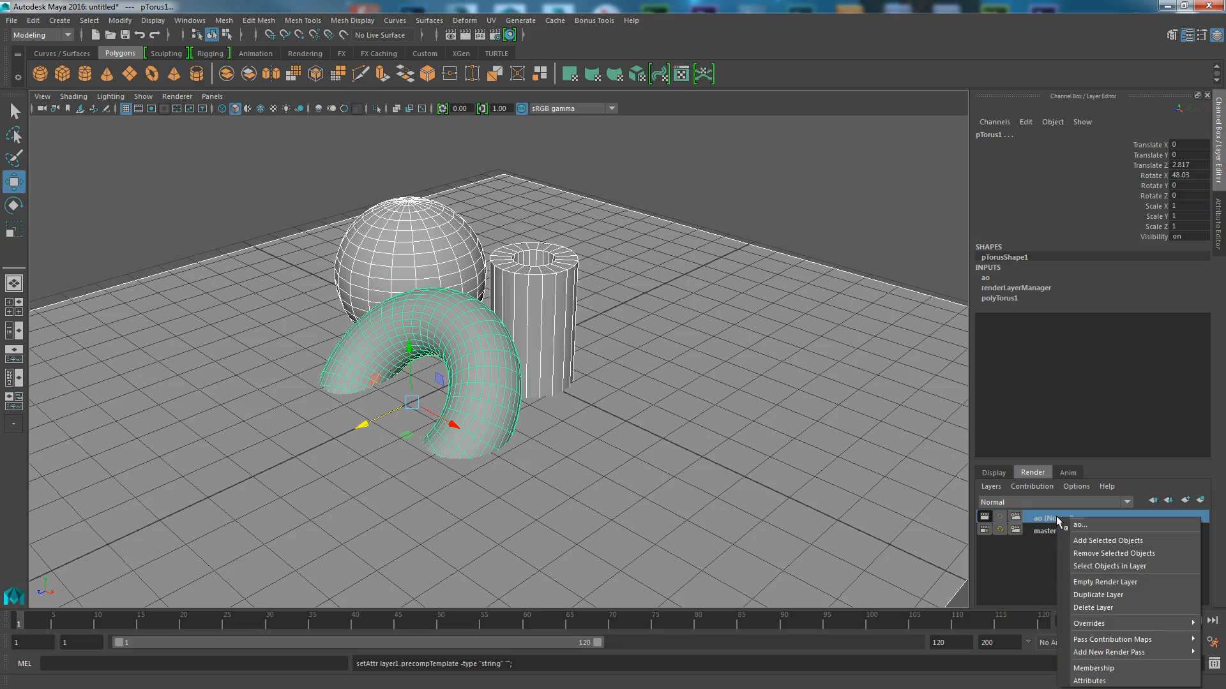
{"action": "mouse_move", "coordinate": [1089, 628]}
{"action": "mouse_move", "coordinate": [992, 667]}
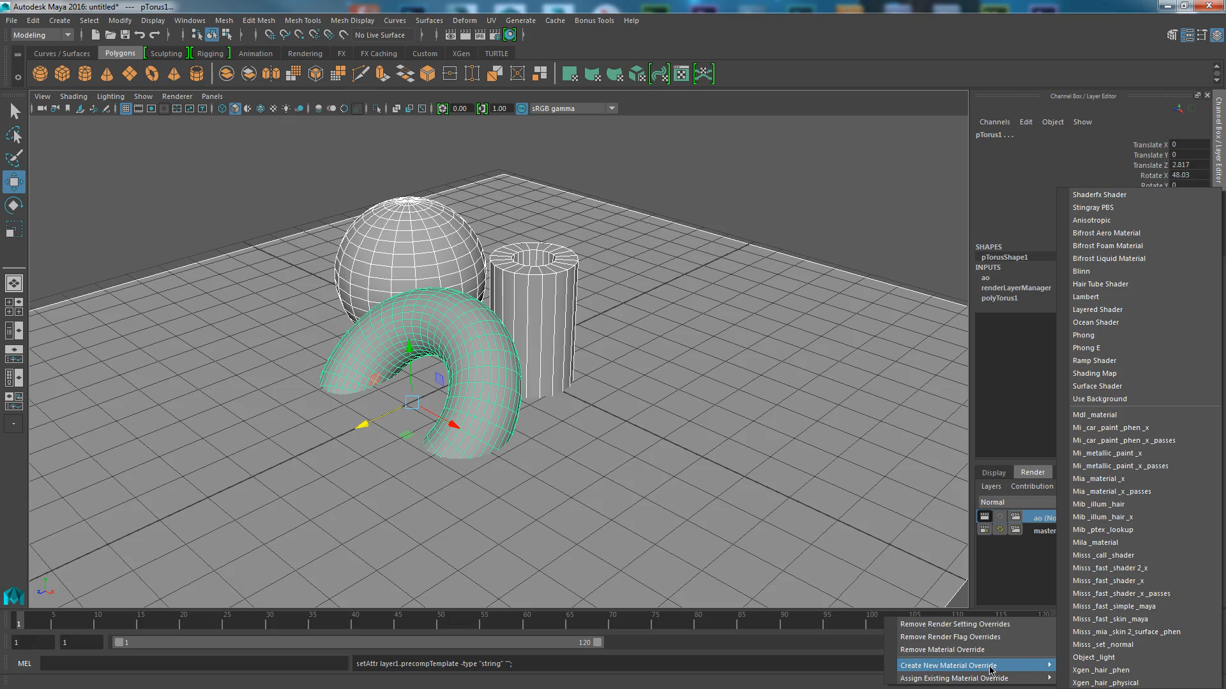
{"action": "left_click", "coordinate": [1112, 388]}
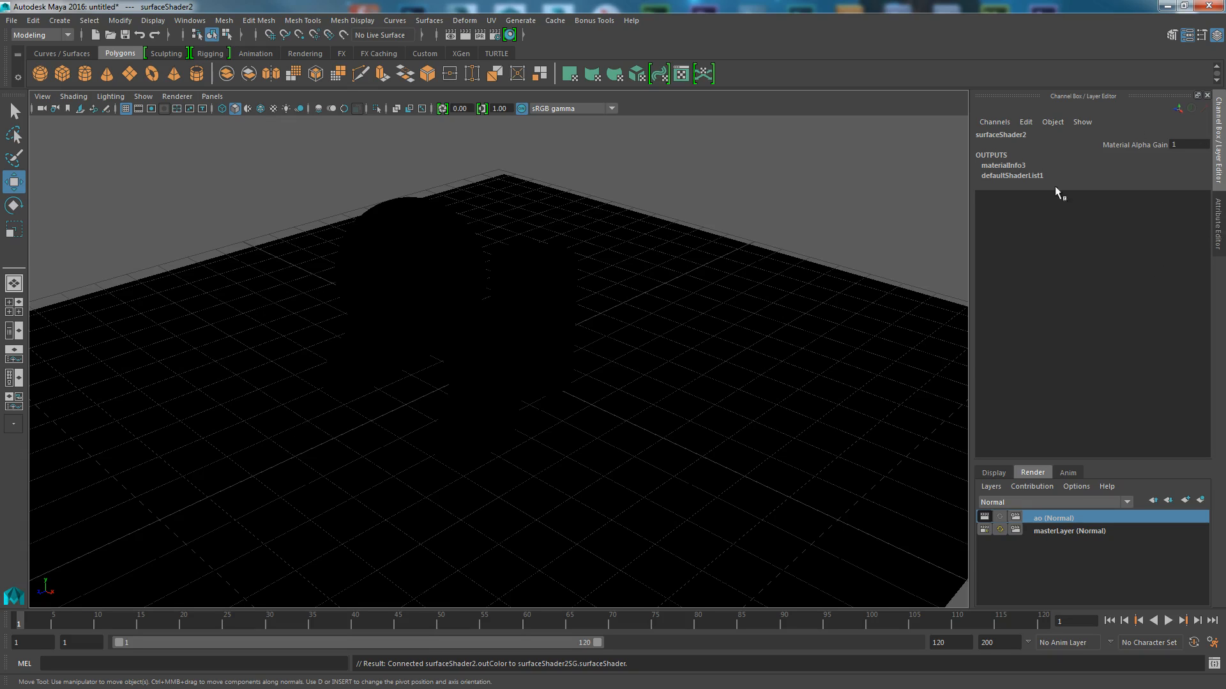
Step: Connect a mental ray mib_amb_occlusion texture to the surface shader's Out Color
{"action": "left_click", "coordinate": [1219, 228]}
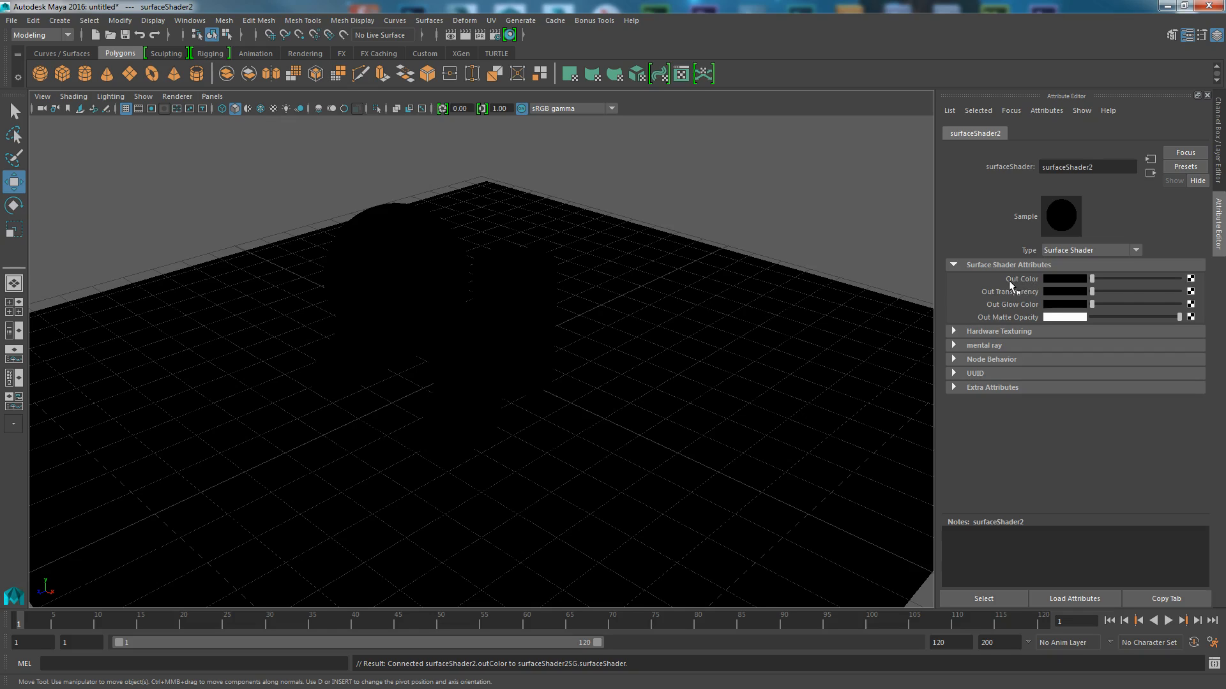
{"action": "left_click", "coordinate": [1190, 280]}
{"action": "left_click_drag", "start_coordinate": [974, 82], "coordinate": [872, 50]}
{"action": "left_click", "coordinate": [777, 236]}
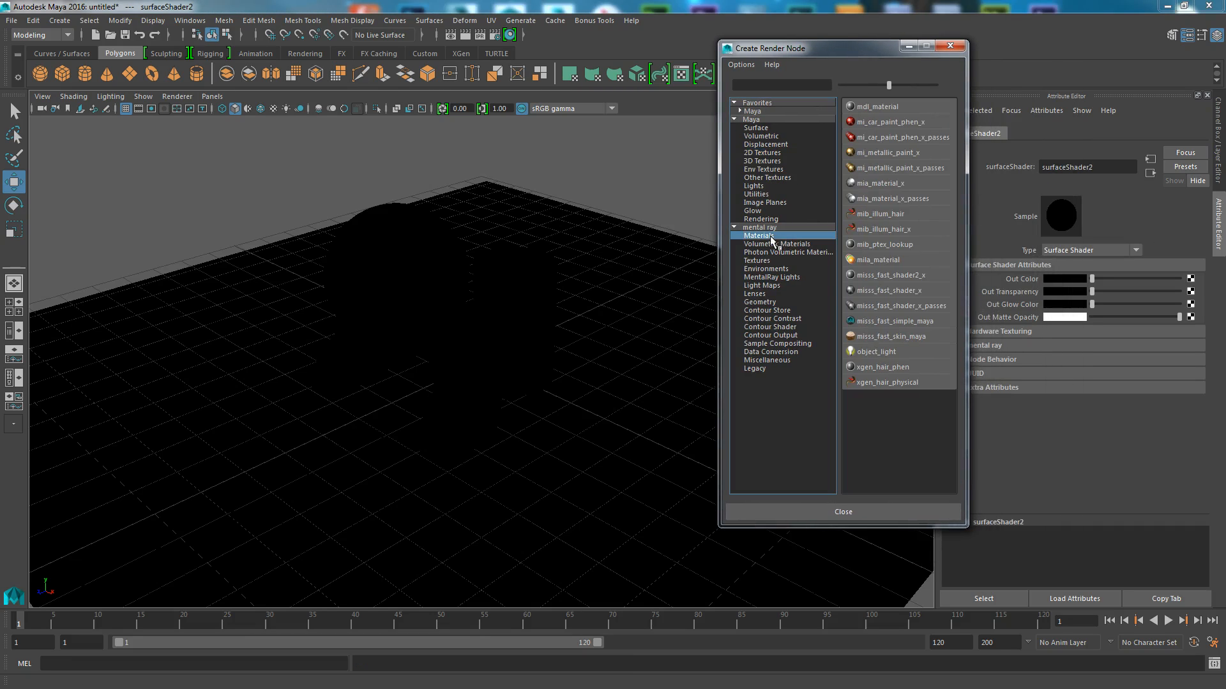
{"action": "left_click", "coordinate": [769, 262]}
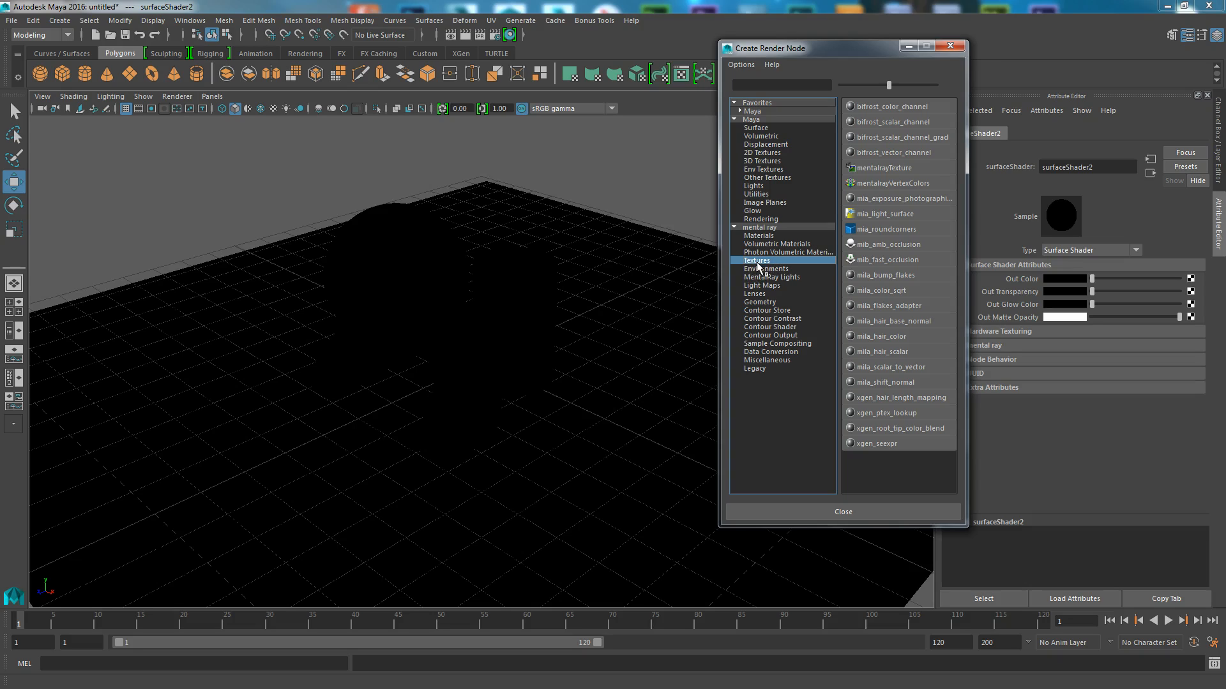
{"action": "left_click", "coordinate": [897, 244]}
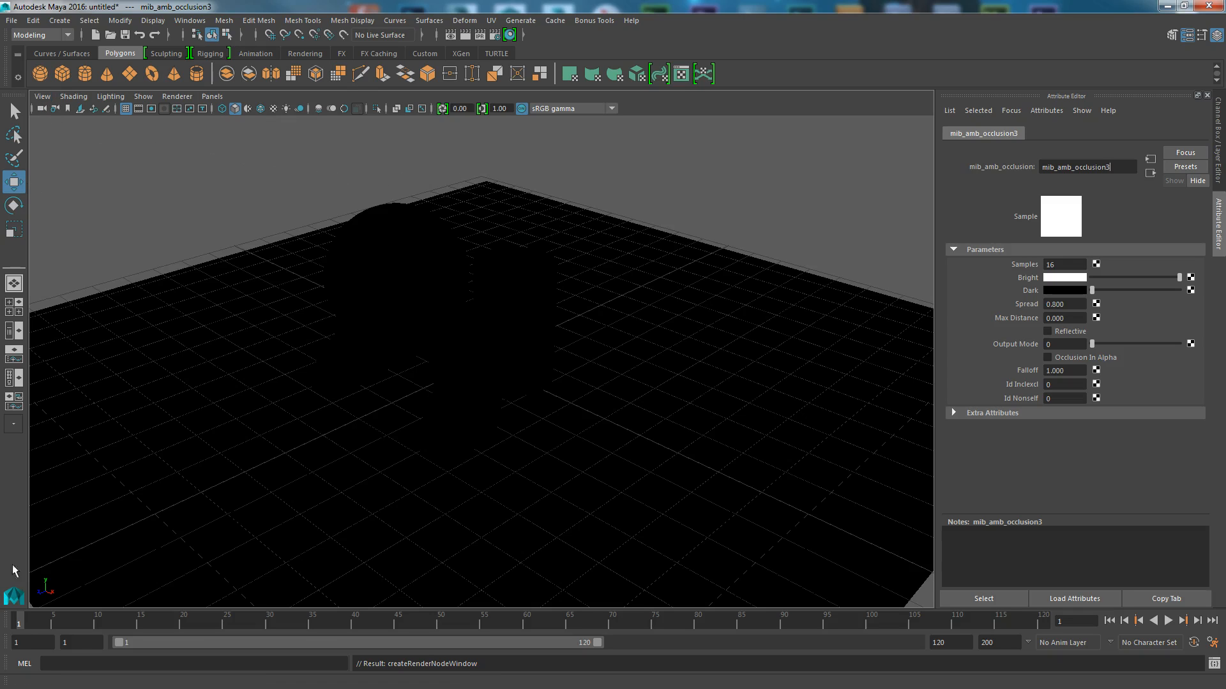
Step: Render the ao layer from the perspective view to check the ambient occlusion, and dismiss the render window
{"action": "left_click", "coordinate": [212, 216]}
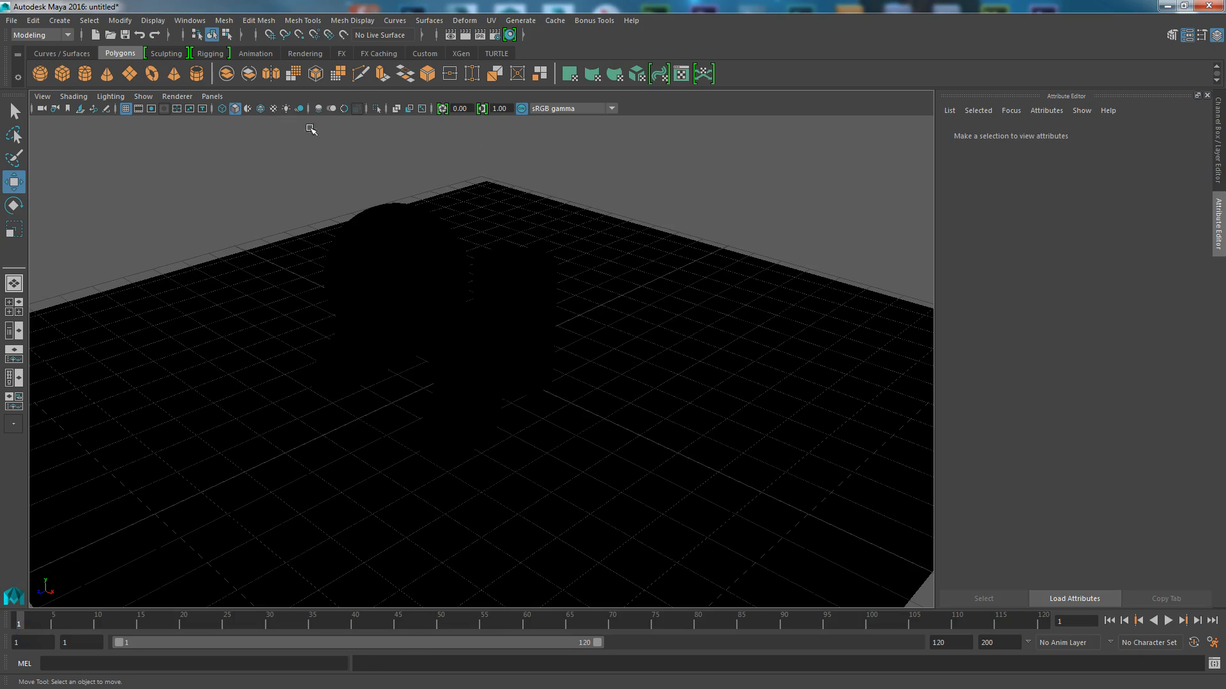
{"action": "left_click", "coordinate": [451, 35]}
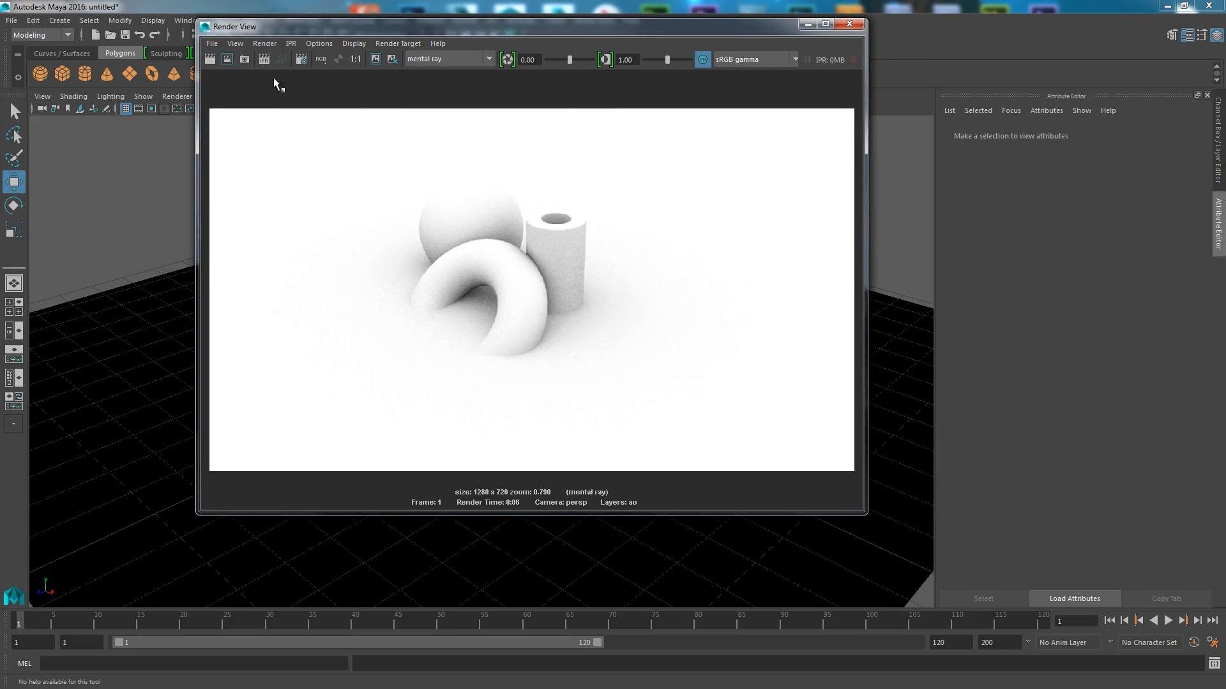
{"action": "left_click", "coordinate": [210, 60]}
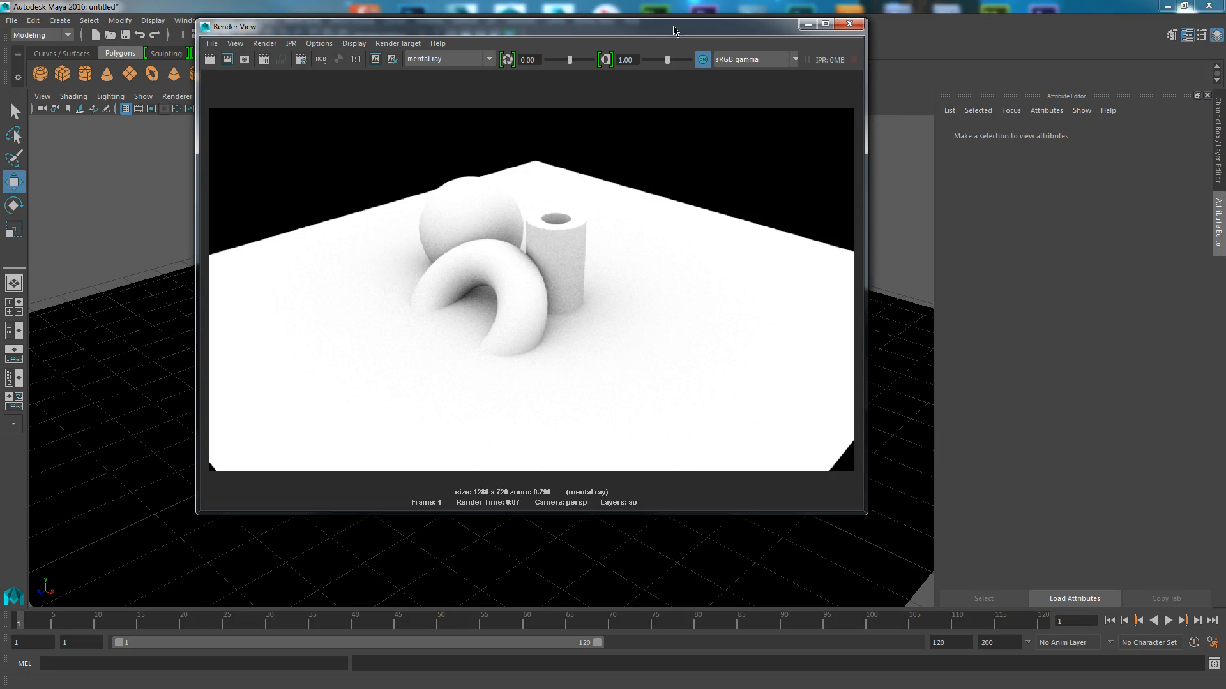
{"action": "left_click_drag", "start_coordinate": [714, 29], "coordinate": [0, 122]}
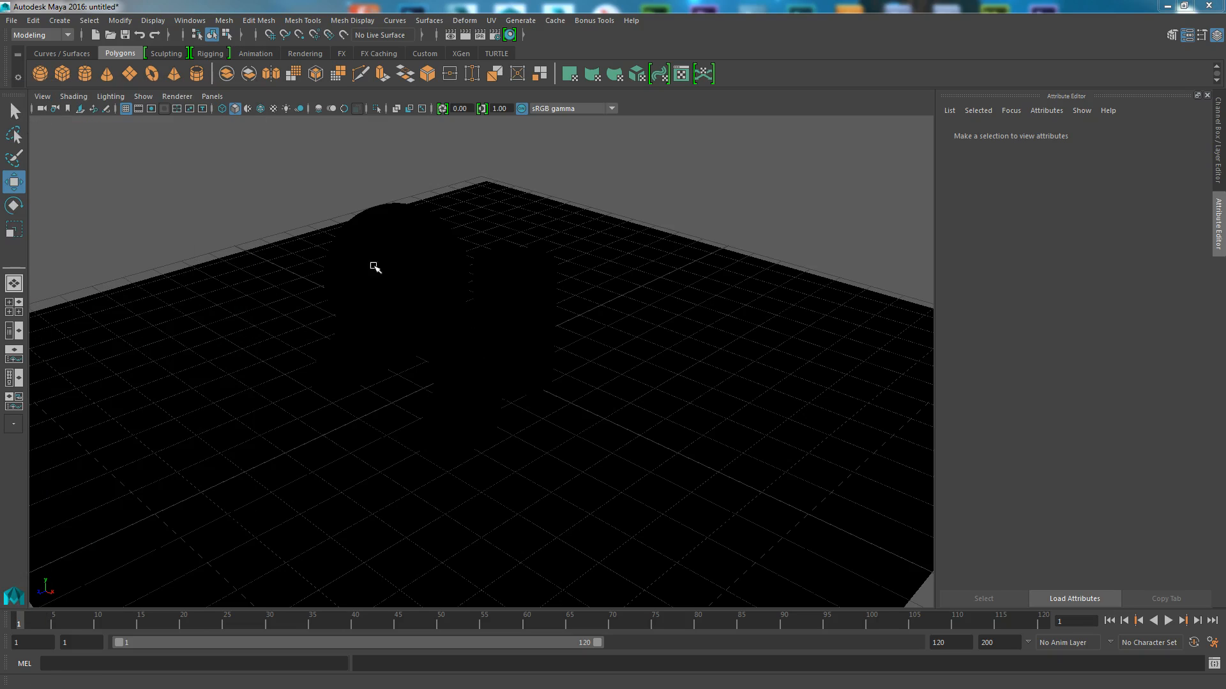
Step: Select the perspective camera and set its environment Background Color to white
{"action": "left_click", "coordinate": [42, 98]}
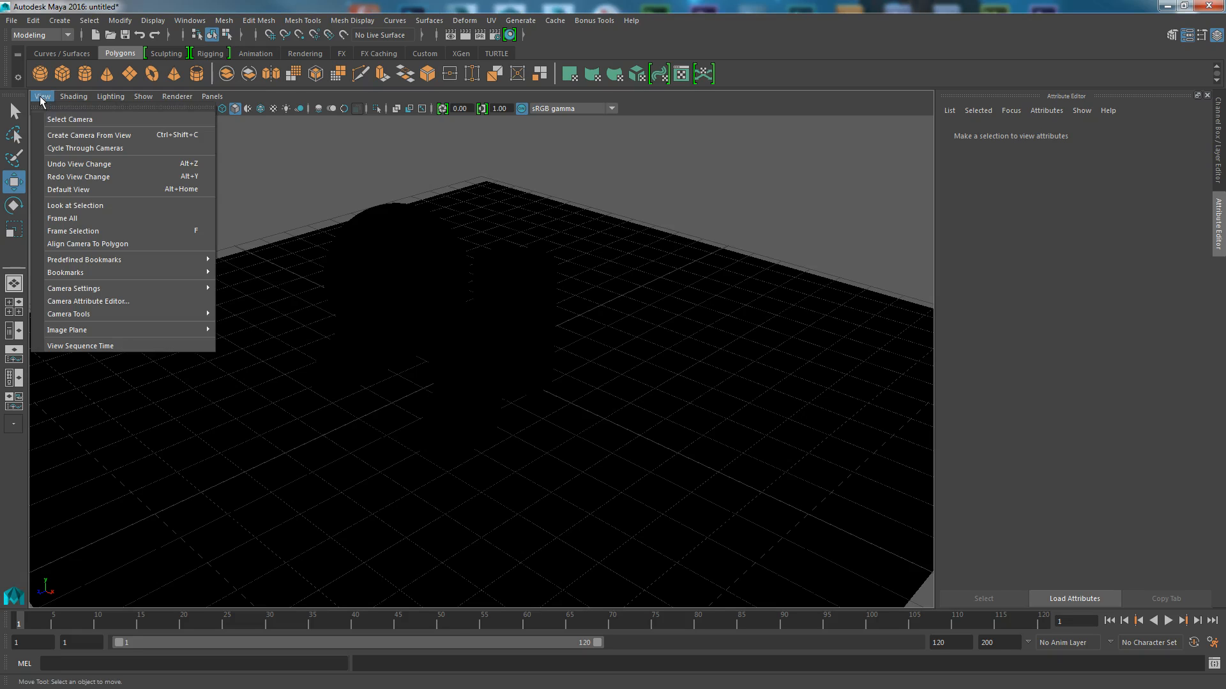
{"action": "left_click", "coordinate": [64, 120]}
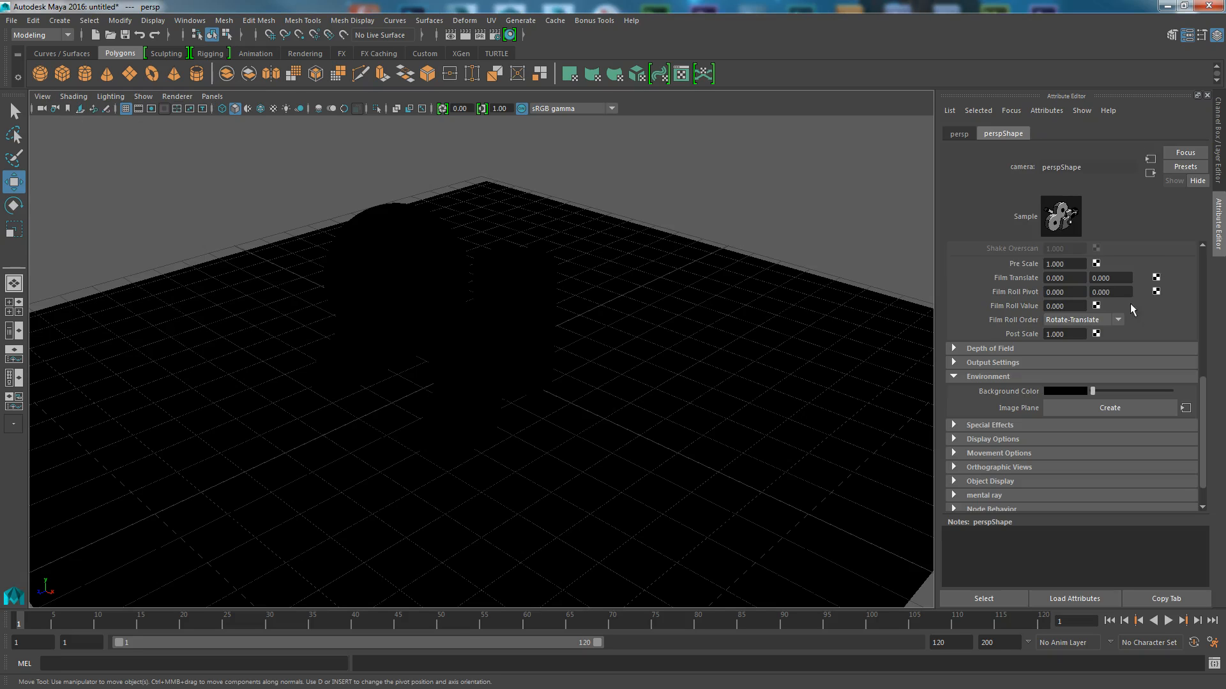
{"action": "left_click", "coordinate": [1015, 378]}
{"action": "left_click", "coordinate": [994, 377]}
{"action": "left_click_drag", "start_coordinate": [1092, 390], "coordinate": [1171, 390]}
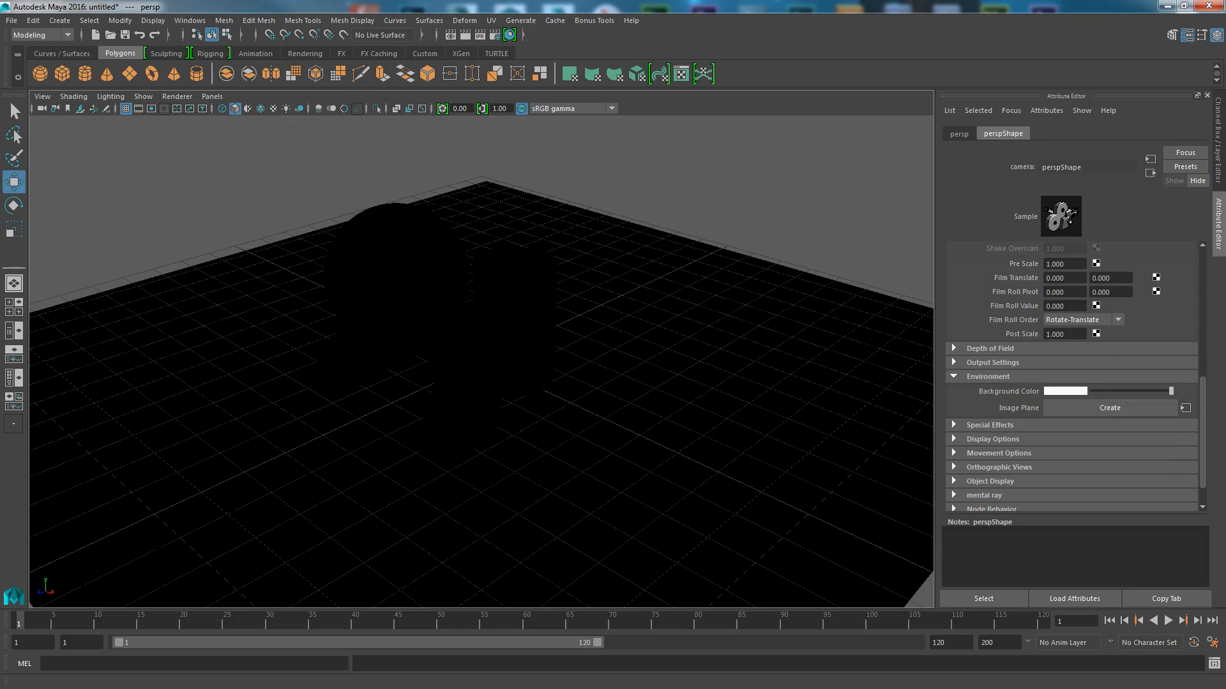
Step: Render the ao layer again with the white camera background, and close the render window after reviewing the image
{"action": "left_click", "coordinate": [451, 35]}
{"action": "left_click_drag", "start_coordinate": [720, 64], "coordinate": [692, 56]}
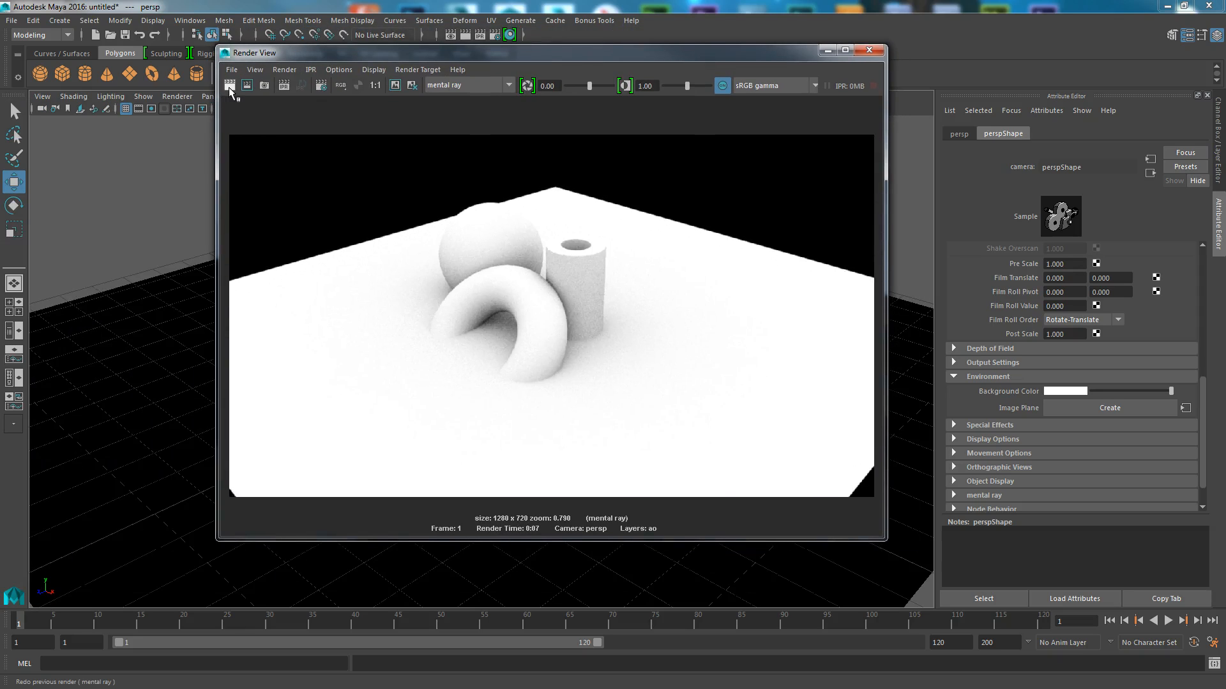
{"action": "left_click", "coordinate": [230, 86]}
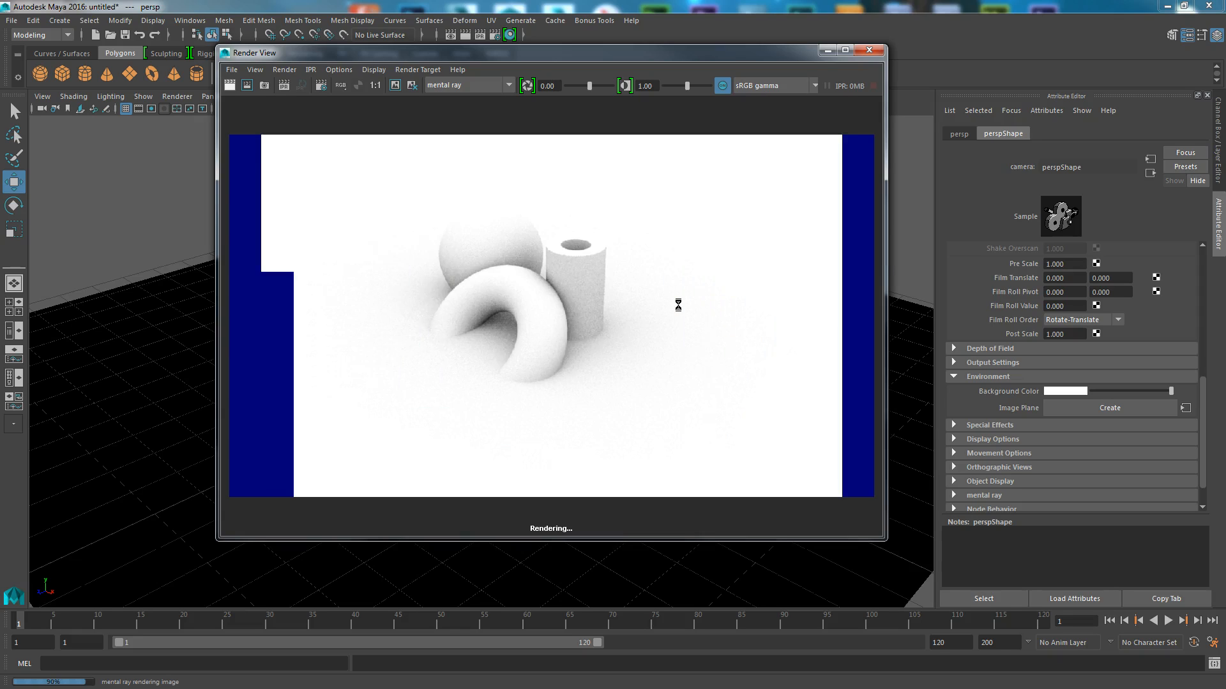
{"action": "left_click_drag", "start_coordinate": [723, 53], "coordinate": [699, 119]}
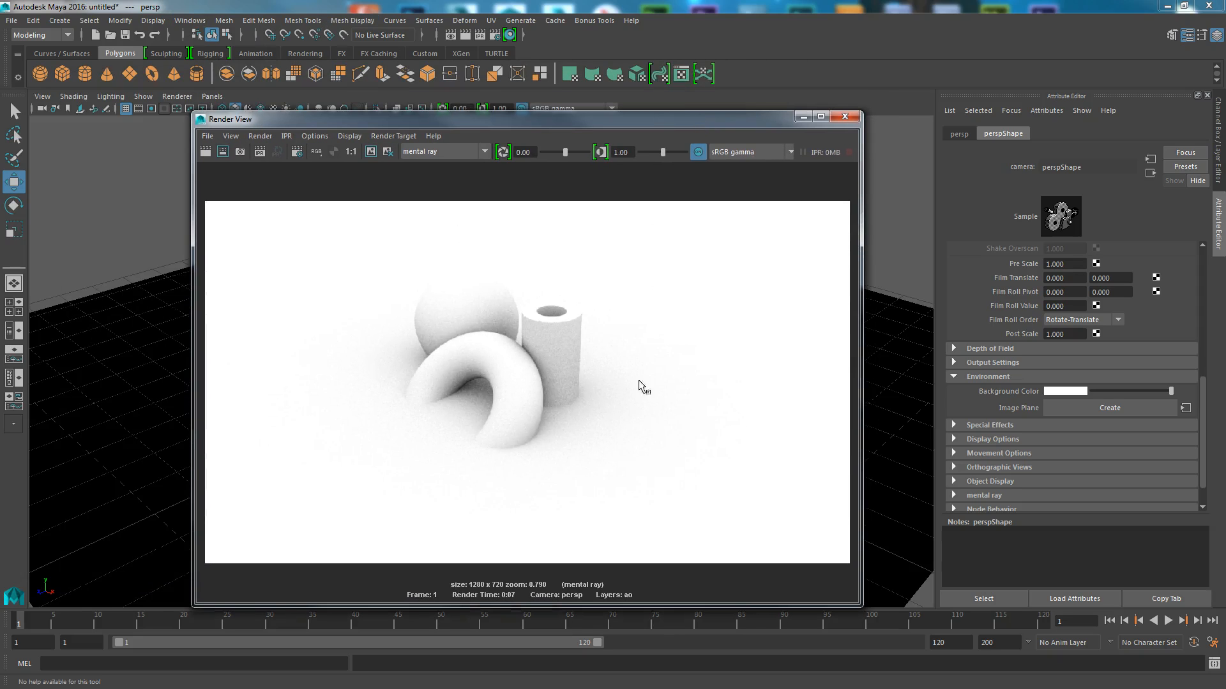
{"action": "left_click_drag", "start_coordinate": [718, 122], "coordinate": [770, 84]}
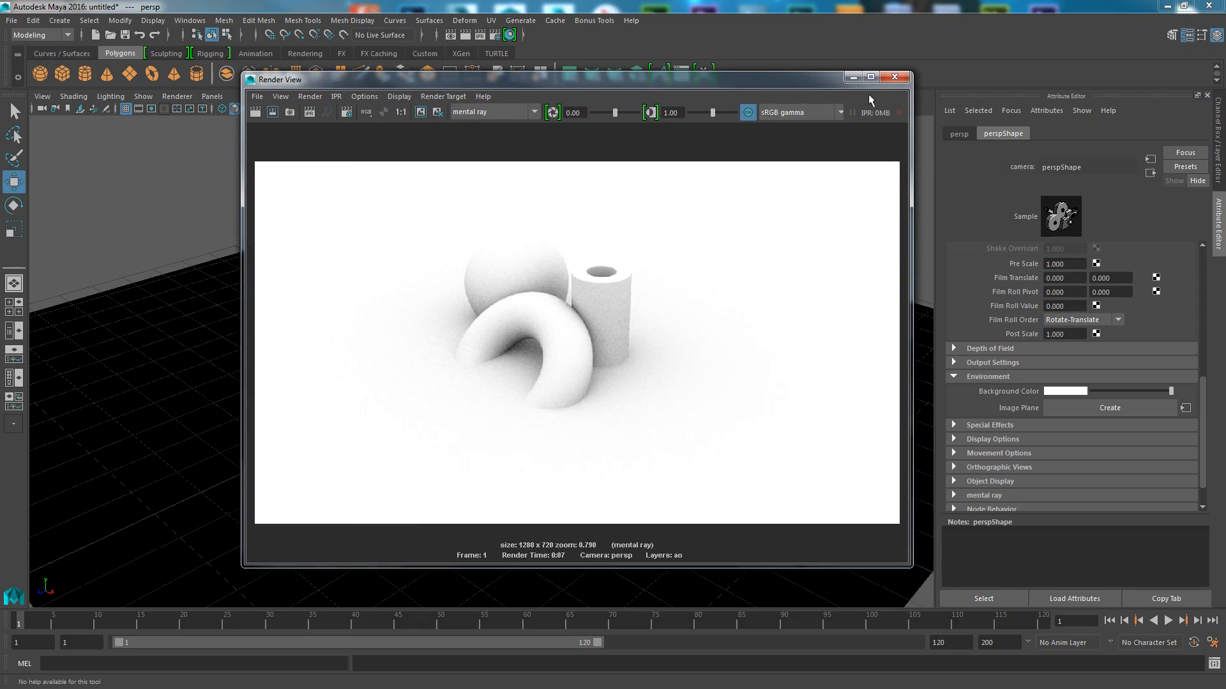
{"action": "left_click", "coordinate": [897, 78]}
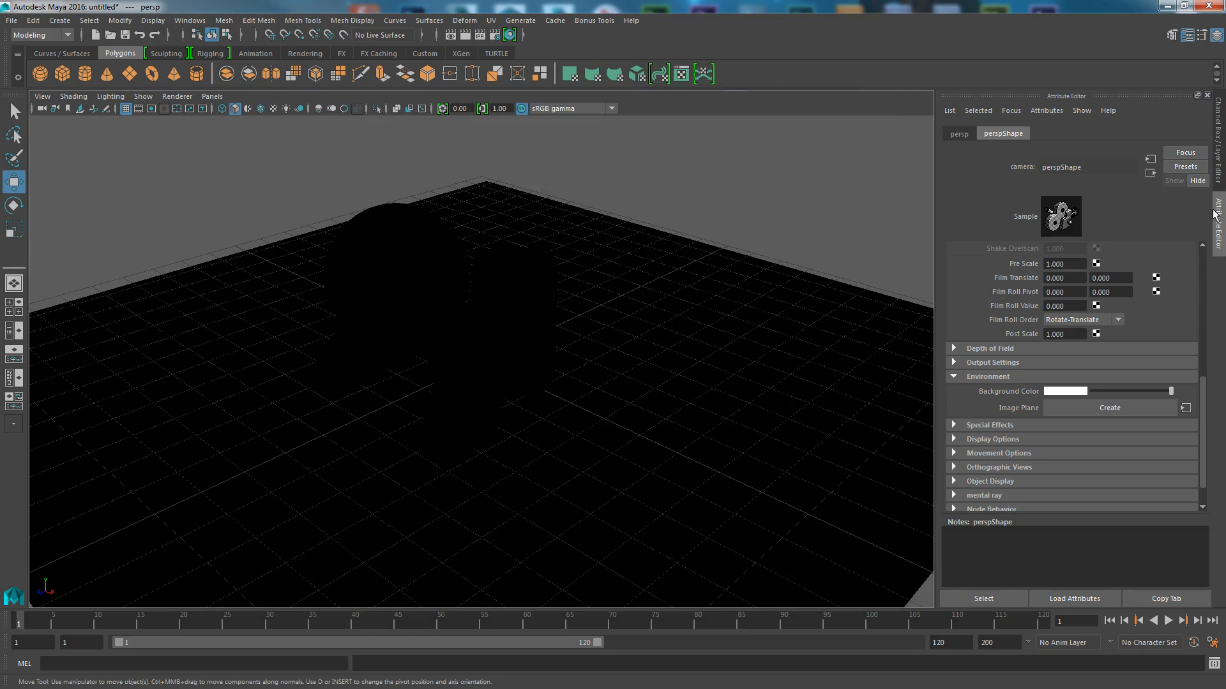
Step: Switch between masterLayer and the ao render layer to compare them, finishing on masterLayer
{"action": "left_click", "coordinate": [1218, 165]}
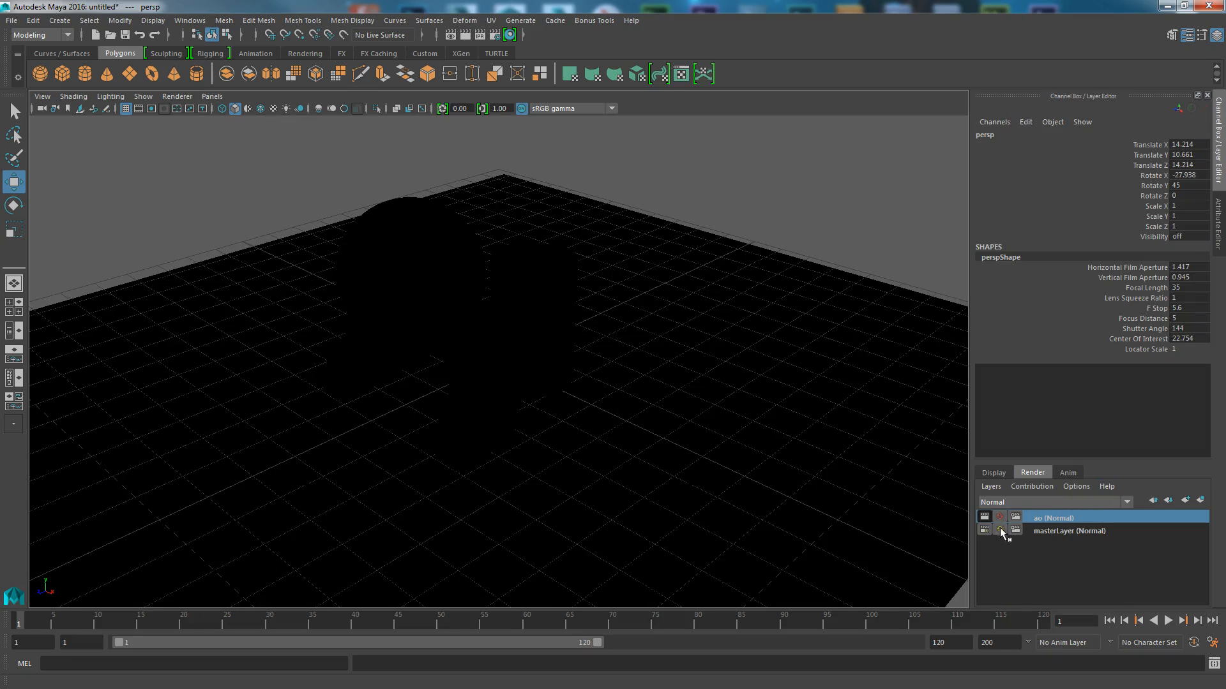
{"action": "left_click", "coordinate": [1045, 530]}
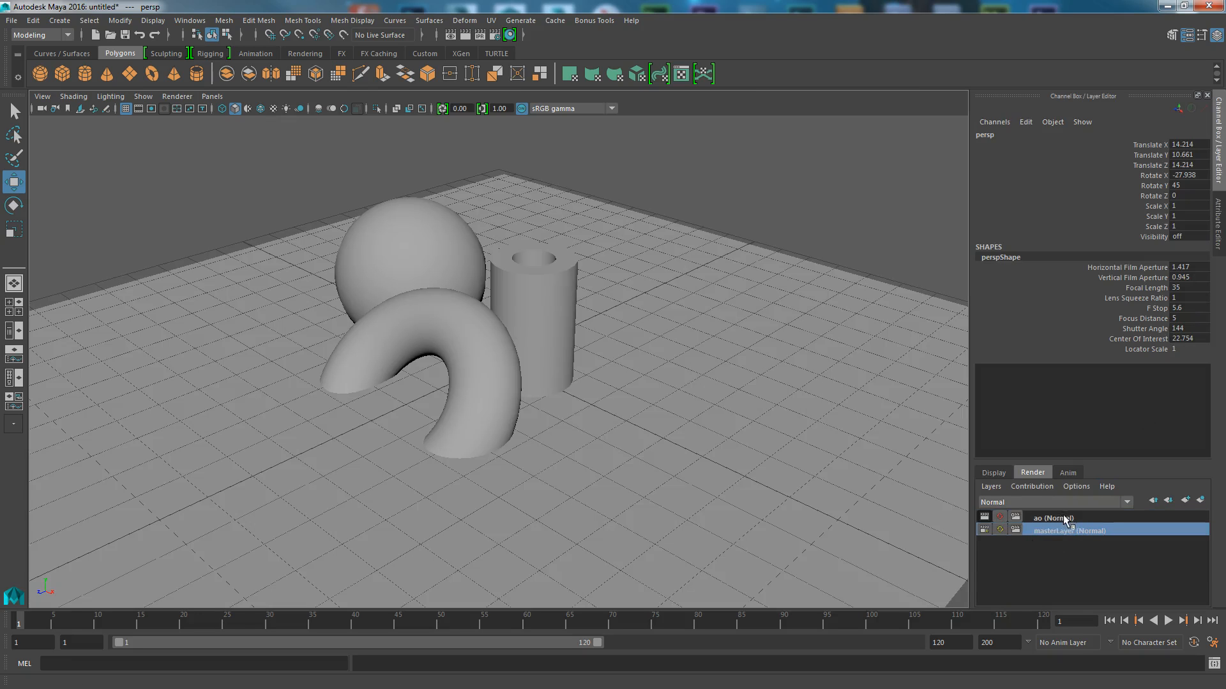
{"action": "left_click", "coordinate": [1063, 519]}
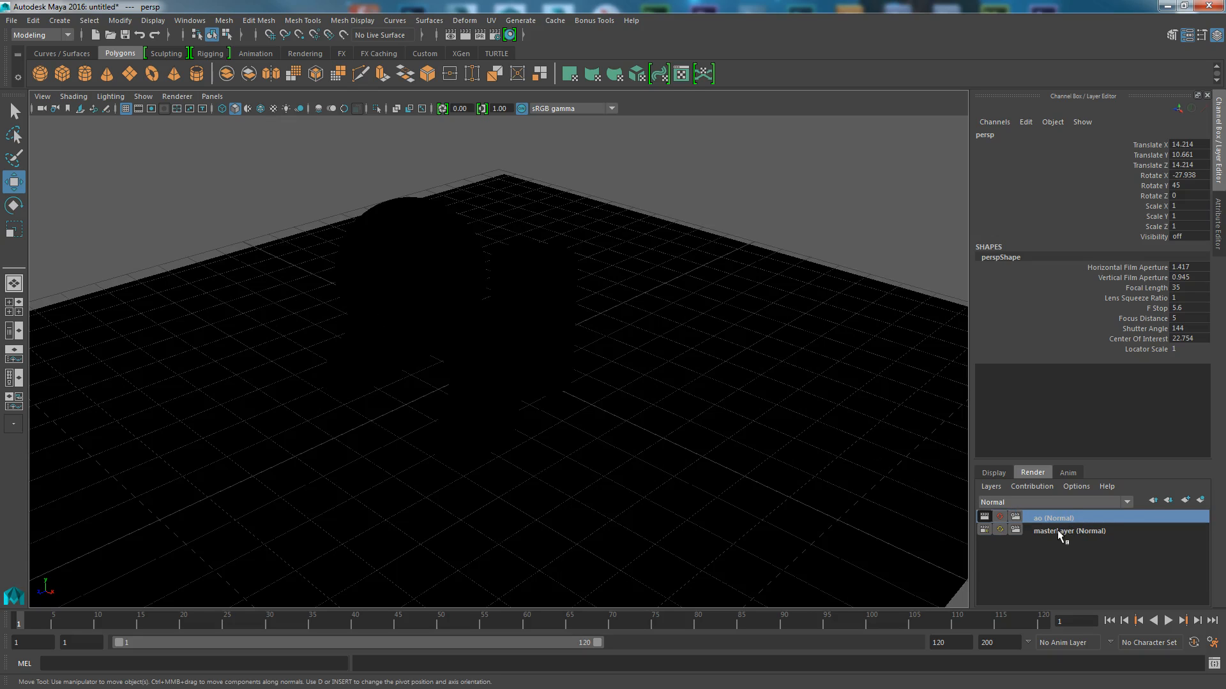
{"action": "left_click", "coordinate": [1057, 530]}
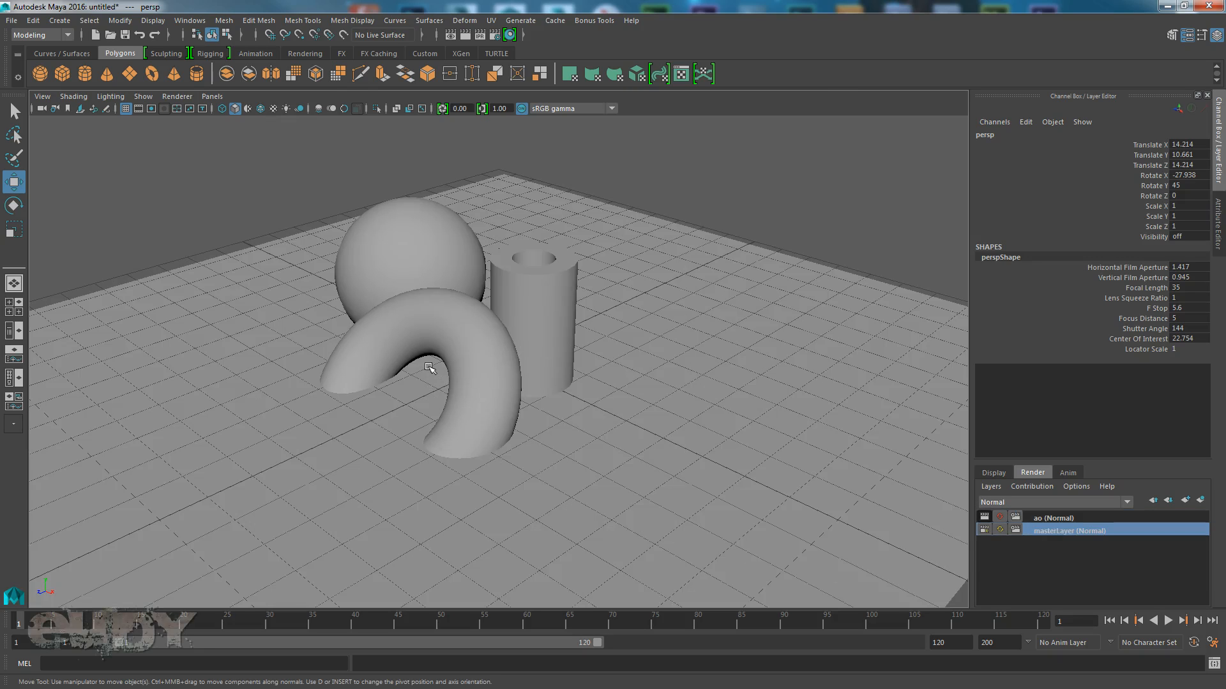